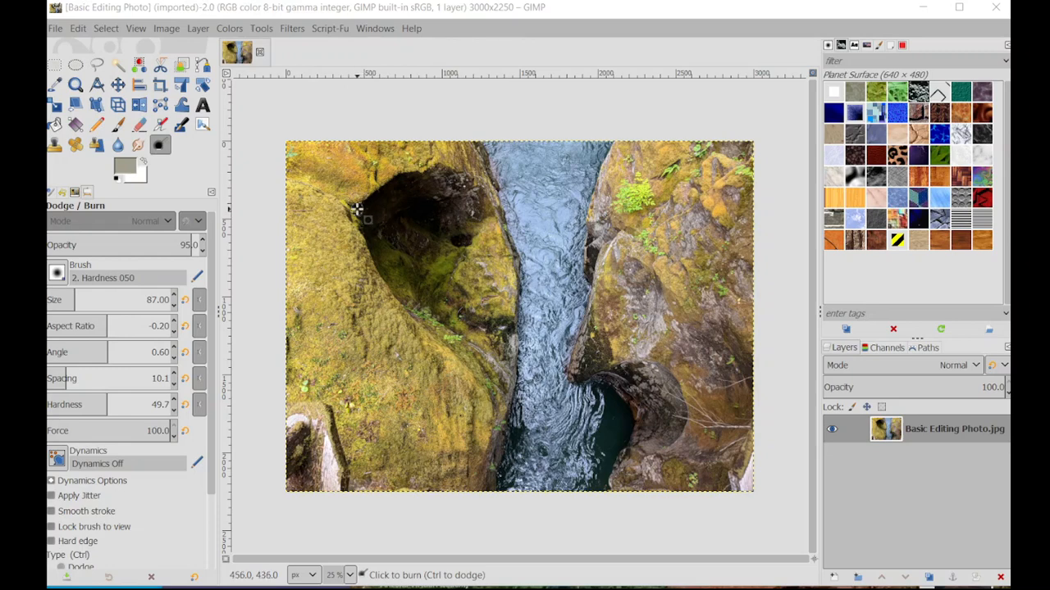
Step: Apply Color Temperature to the photo, keeping the original temperature at 6500 and setting the intended temperature to about 5064.4
{"action": "left_click", "coordinate": [229, 28]}
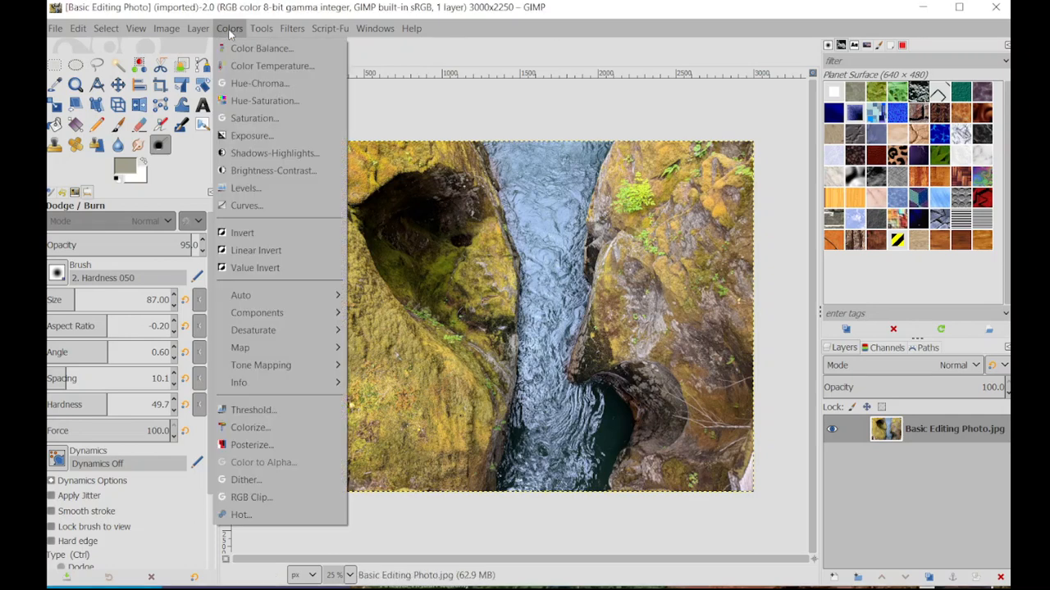
{"action": "left_click", "coordinate": [280, 67]}
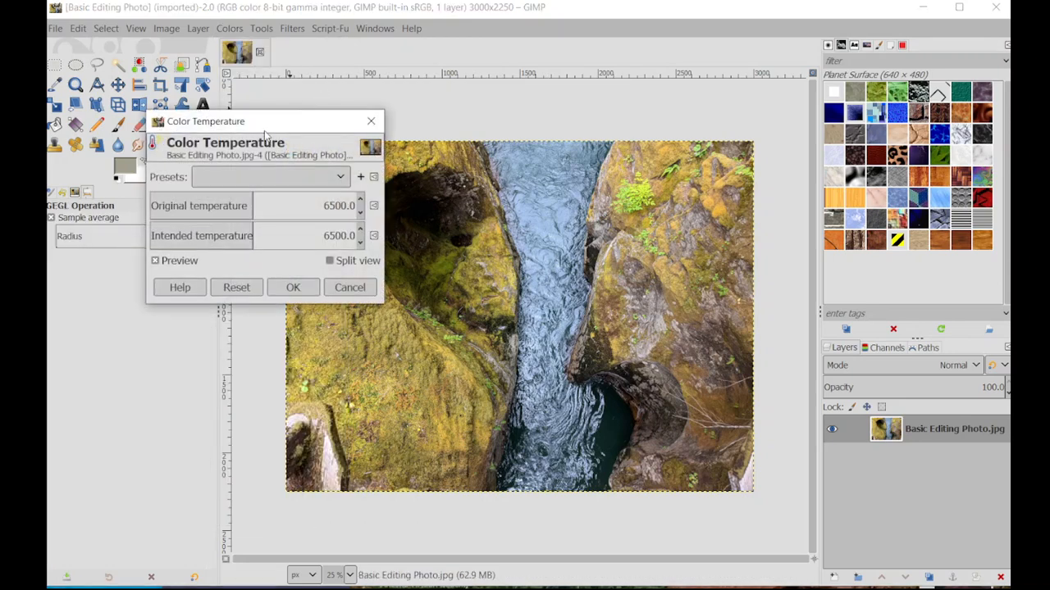
{"action": "left_click_drag", "start_coordinate": [267, 129], "coordinate": [172, 74]}
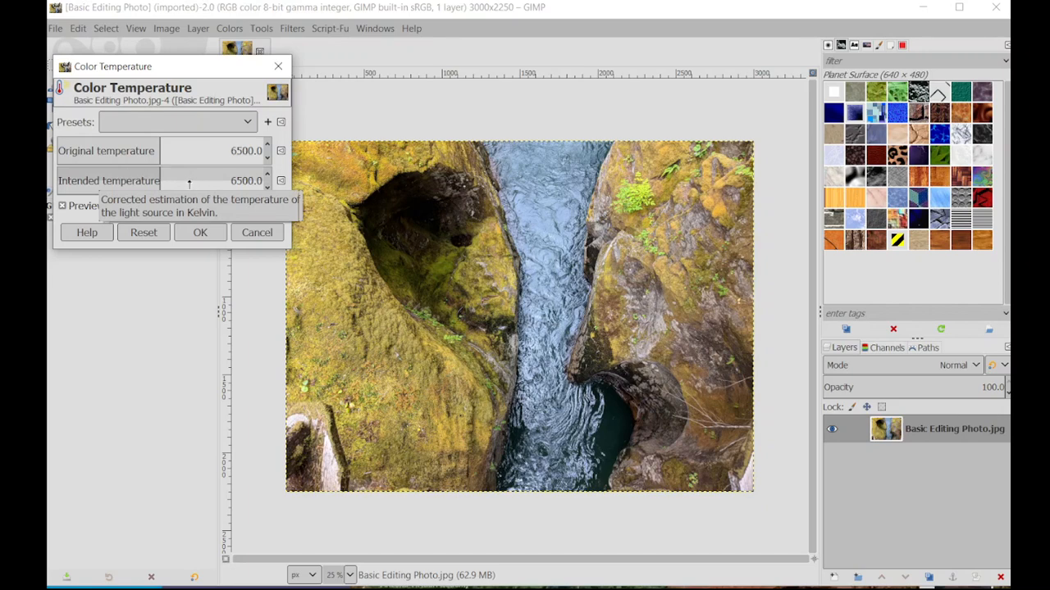
{"action": "left_click", "coordinate": [152, 175]}
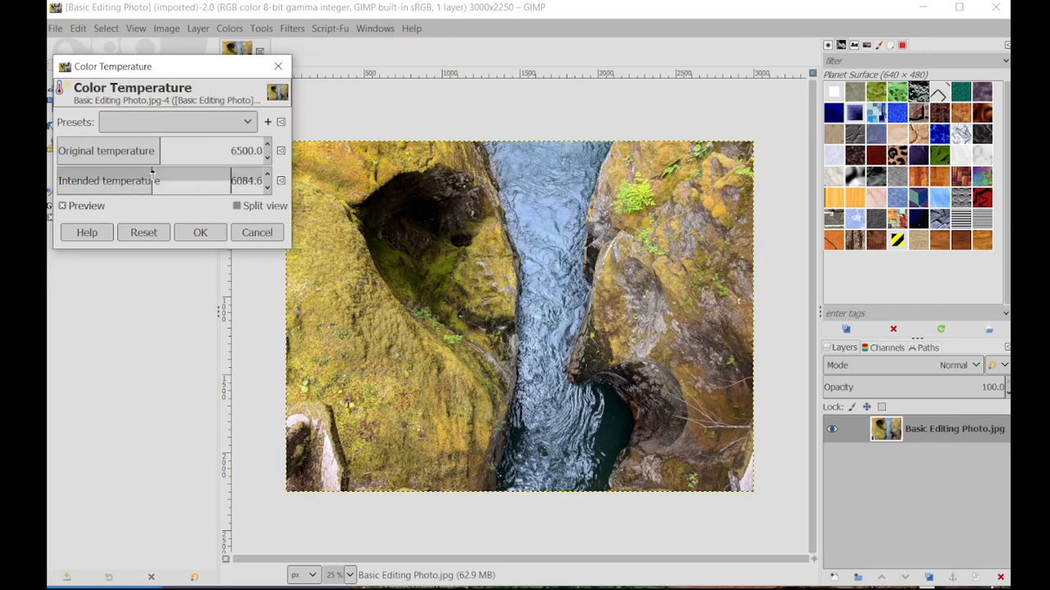
{"action": "left_click_drag", "start_coordinate": [167, 175], "coordinate": [241, 177]}
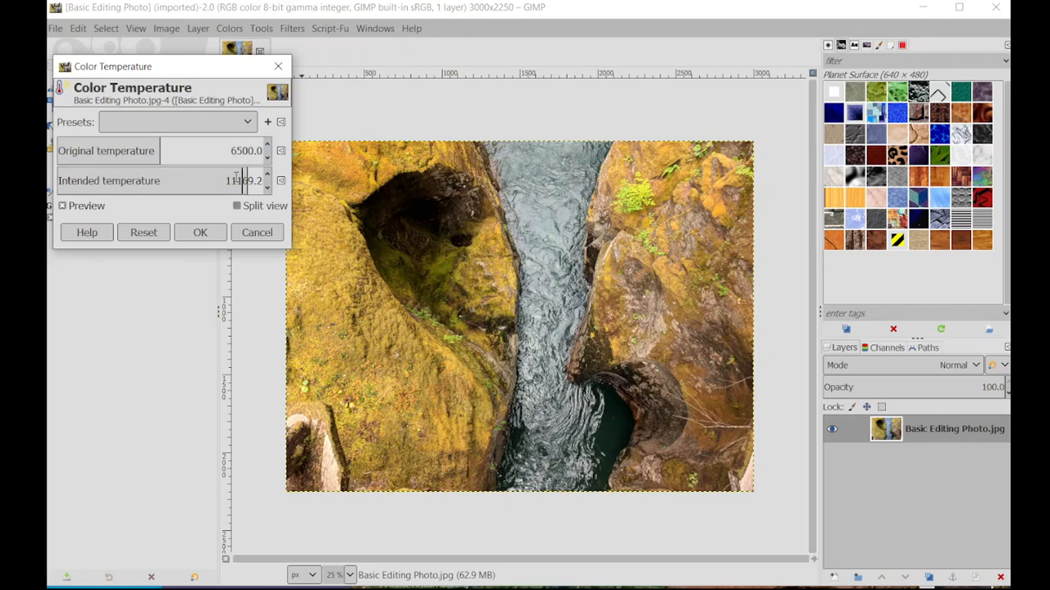
{"action": "left_click", "coordinate": [185, 173]}
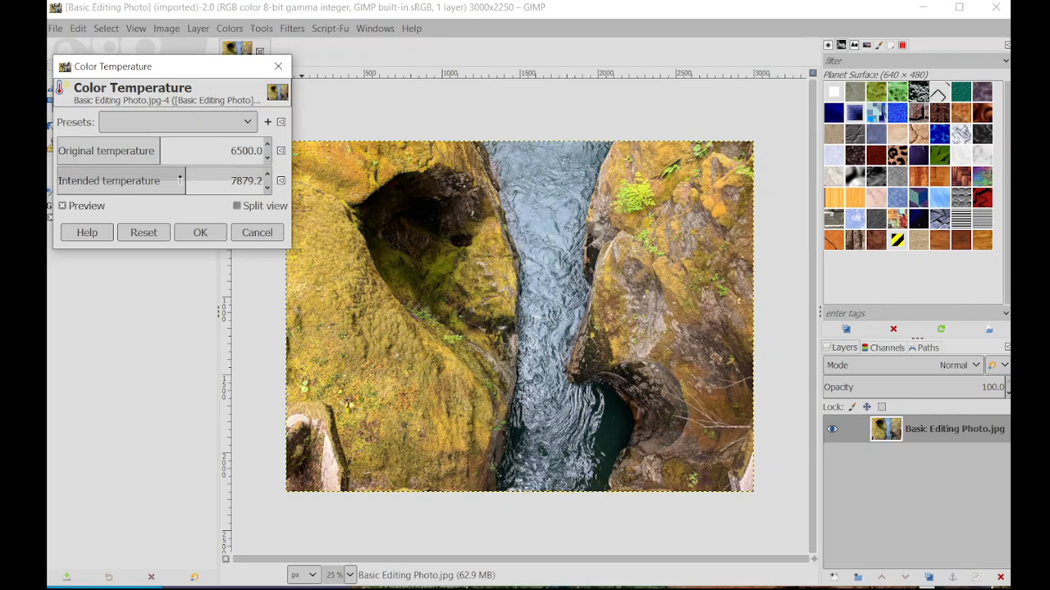
{"action": "left_click_drag", "start_coordinate": [180, 180], "coordinate": [134, 167]}
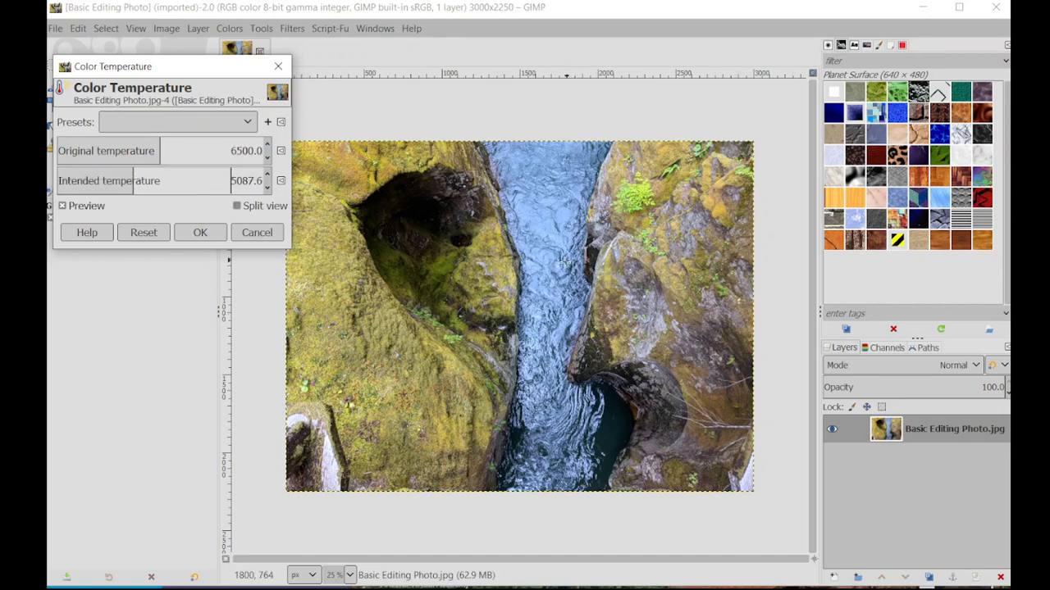
{"action": "left_click_drag", "start_coordinate": [133, 188], "coordinate": [119, 178]}
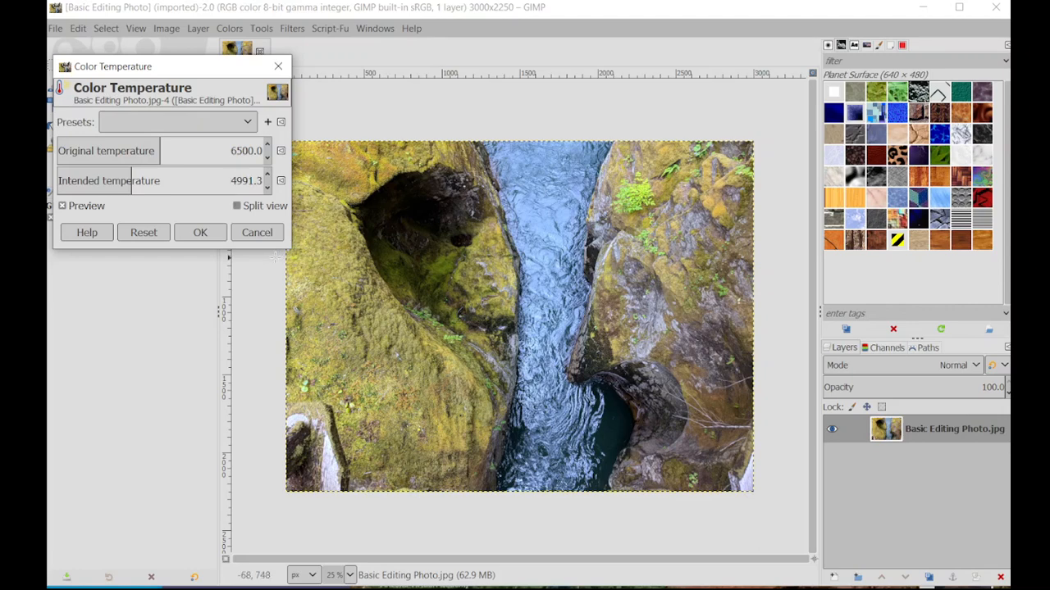
{"action": "left_click", "coordinate": [134, 181]}
{"action": "left_click_drag", "start_coordinate": [133, 180], "coordinate": [148, 184]}
{"action": "left_click", "coordinate": [200, 233]}
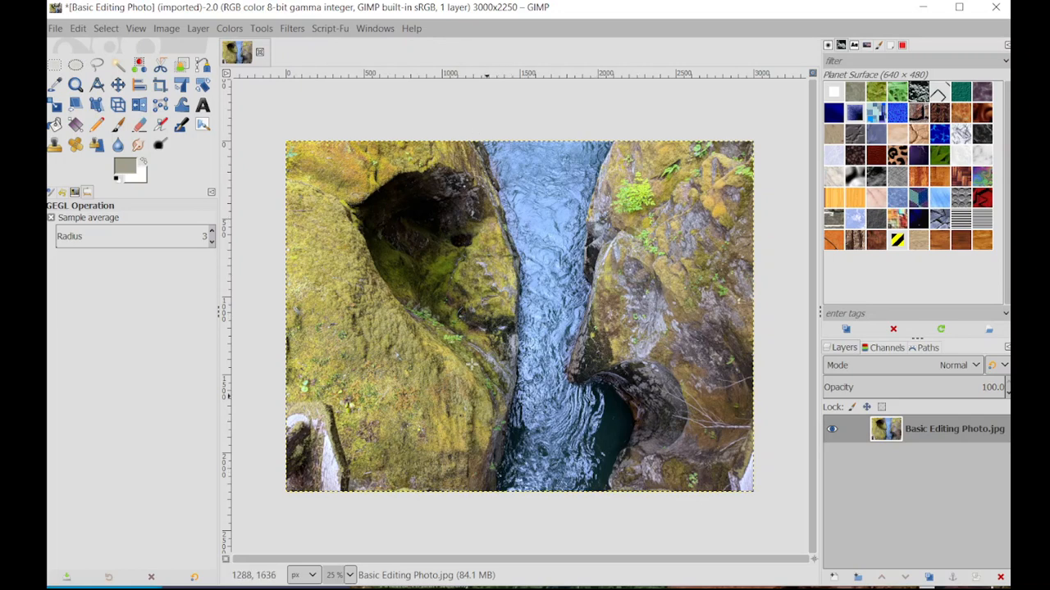
Step: Outline the whole river between the rock walls with the Free Select tool and commit it as a selection
{"action": "left_click", "coordinate": [97, 66]}
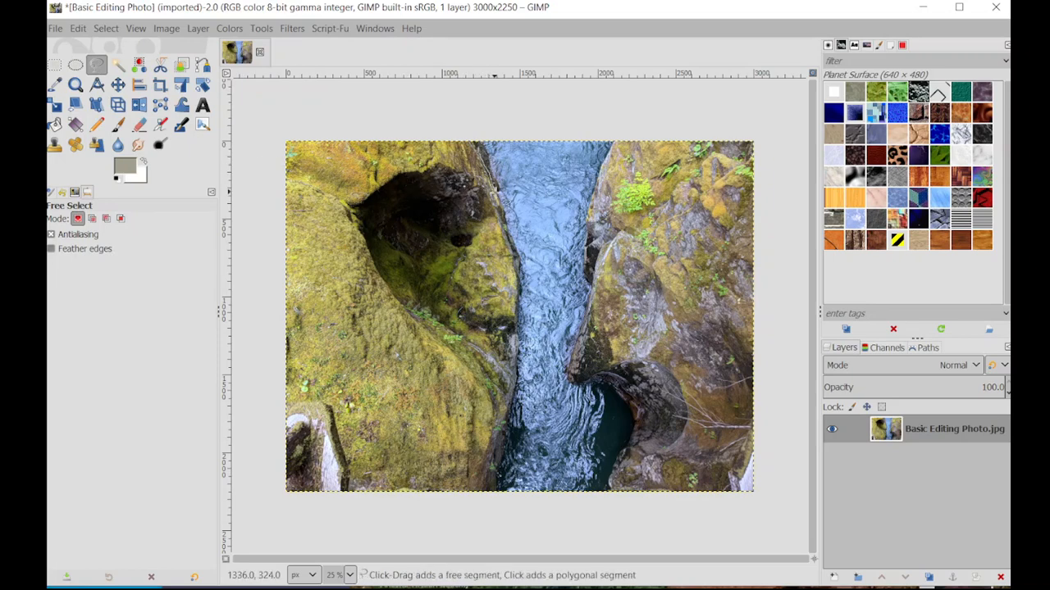
{"action": "left_click_drag", "start_coordinate": [522, 328], "coordinate": [491, 492]}
{"action": "mouse_move", "coordinate": [552, 504]}
{"action": "left_mouse_down"}
{"action": "mouse_move", "coordinate": [610, 491]}
{"action": "mouse_move", "coordinate": [633, 428]}
{"action": "mouse_move", "coordinate": [614, 397]}
{"action": "mouse_move", "coordinate": [568, 376]}
{"action": "mouse_move", "coordinate": [590, 286]}
{"action": "mouse_move", "coordinate": [597, 174]}
{"action": "mouse_move", "coordinate": [627, 132]}
{"action": "mouse_move", "coordinate": [583, 121]}
{"action": "mouse_move", "coordinate": [458, 134]}
{"action": "mouse_move", "coordinate": [480, 148]}
{"action": "left_mouse_up"}
{"action": "left_click", "coordinate": [483, 148]}
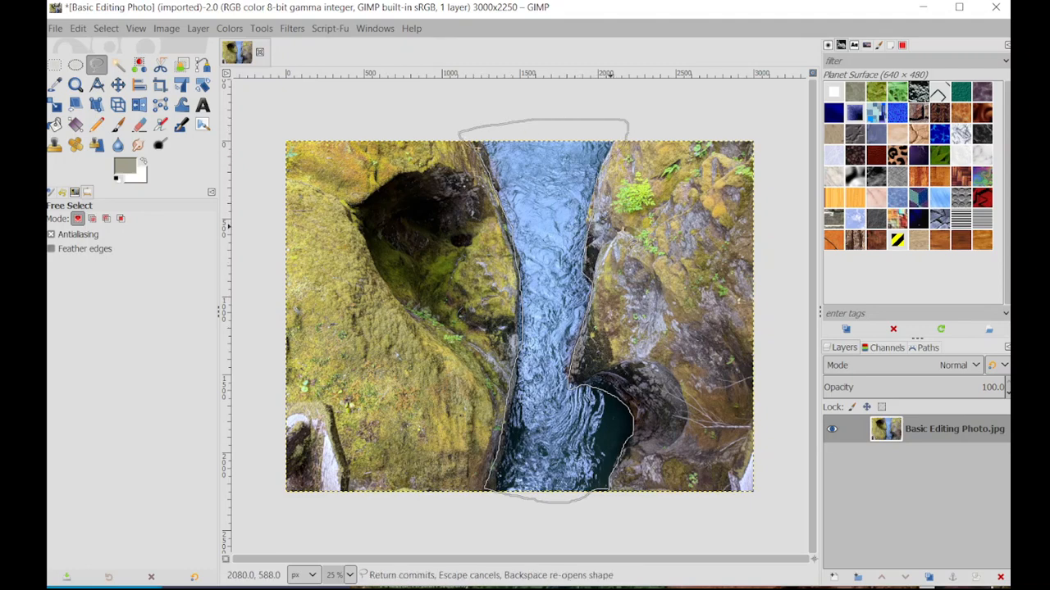
{"action": "key", "text": "Return"}
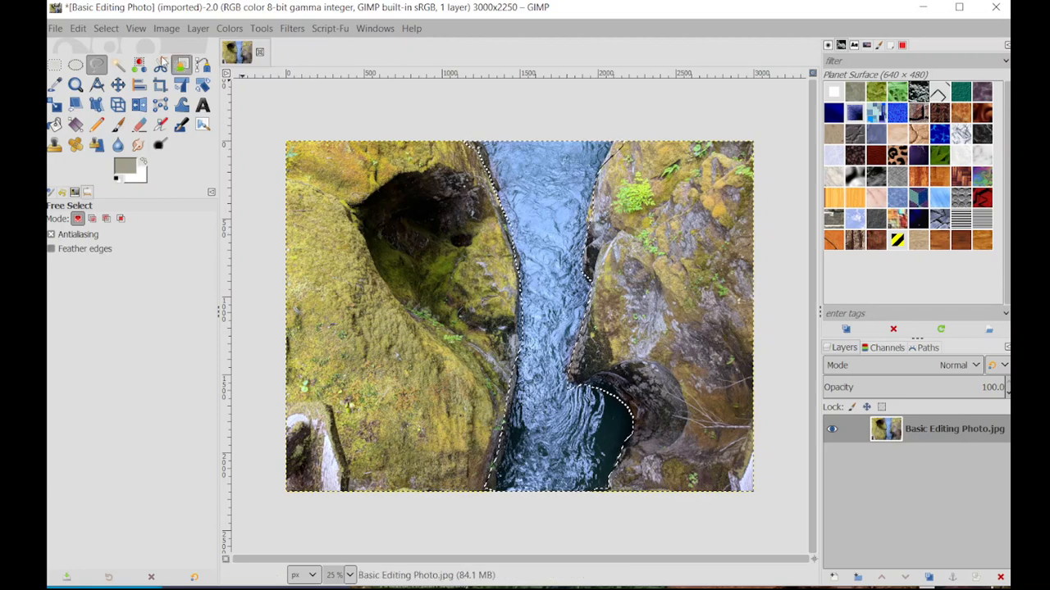
Step: Copy the selected river, paste it in as a new layer, and check the cutout by briefly hiding the original photo layer
{"action": "left_click", "coordinate": [75, 31]}
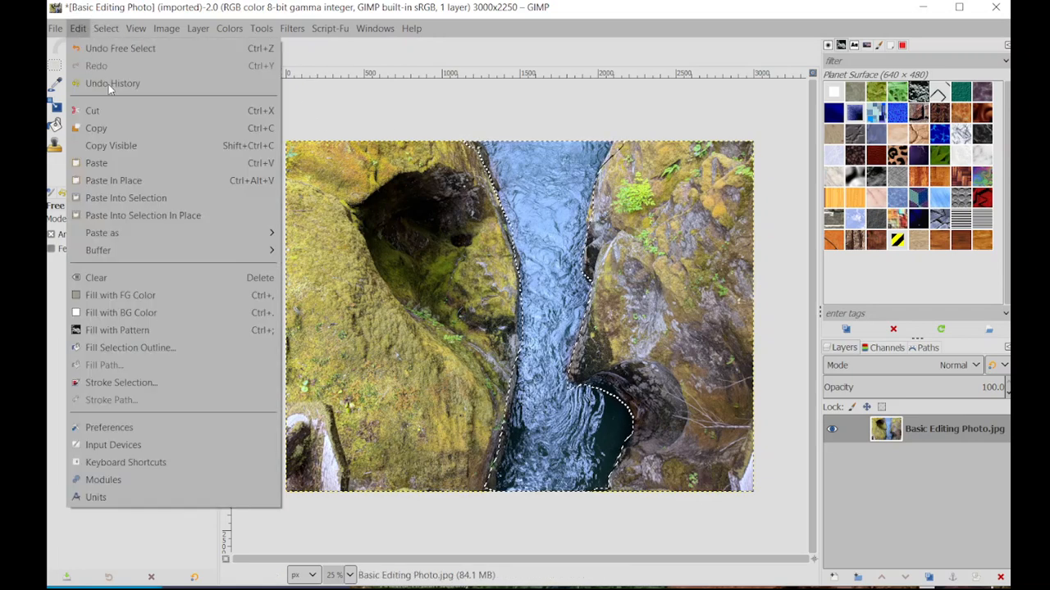
{"action": "left_click", "coordinate": [129, 129]}
{"action": "left_click", "coordinate": [81, 30]}
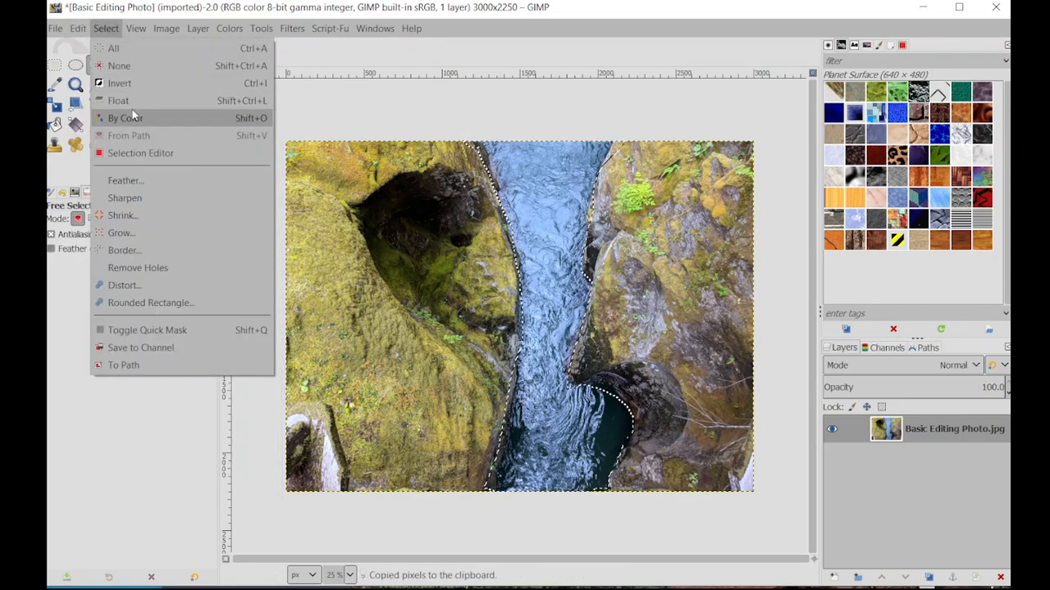
{"action": "left_click", "coordinate": [104, 164]}
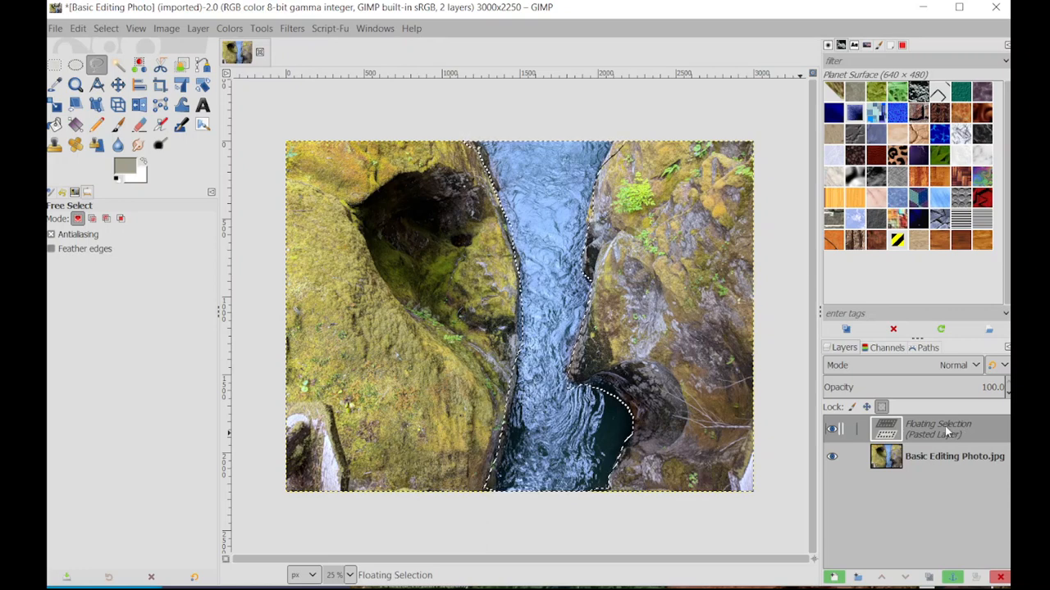
{"action": "left_click", "coordinate": [833, 579]}
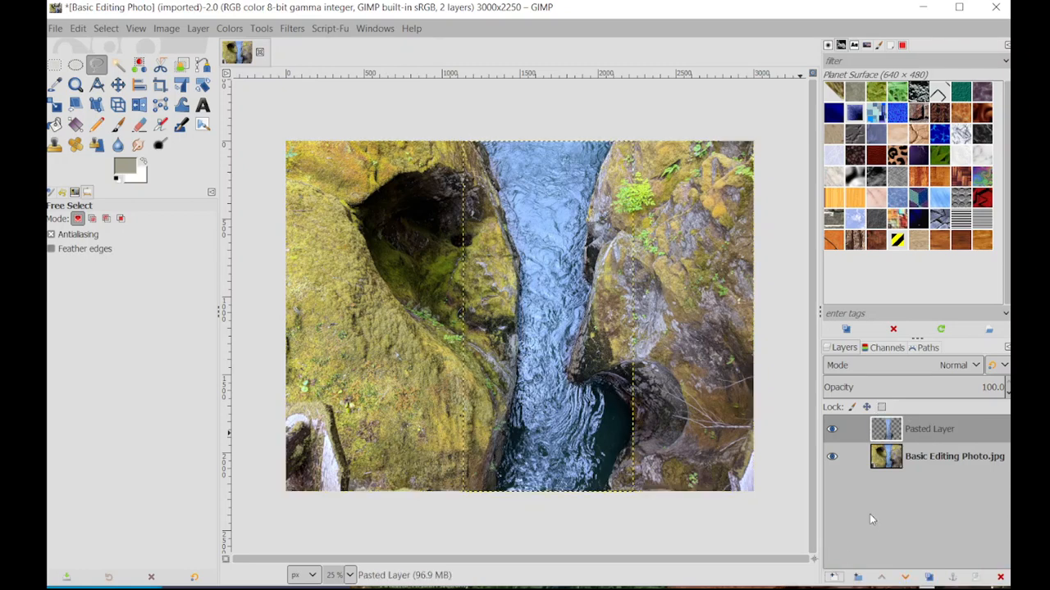
{"action": "left_click", "coordinate": [831, 457]}
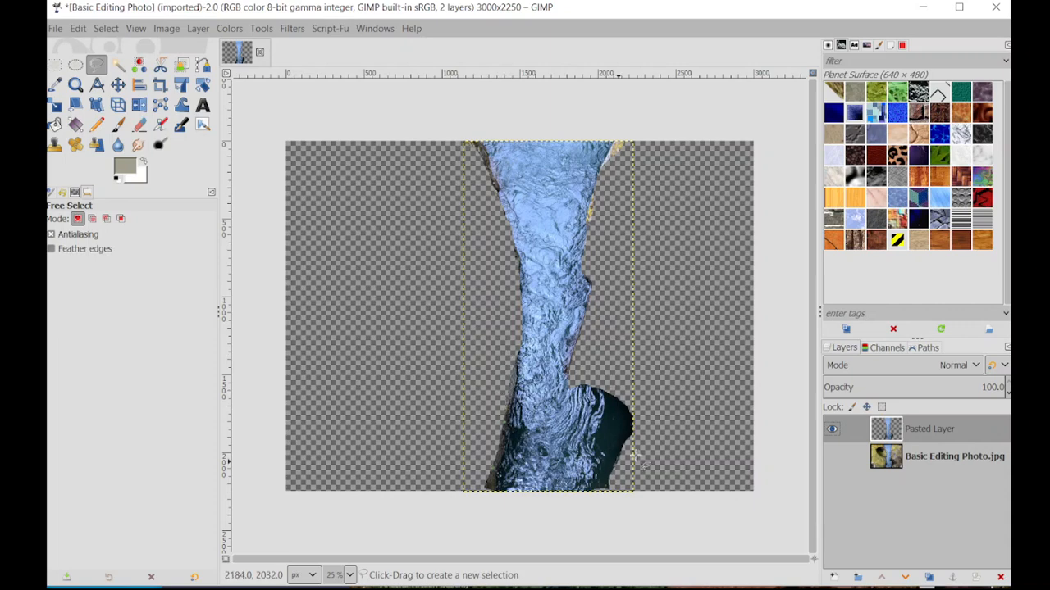
{"action": "left_click", "coordinate": [832, 457]}
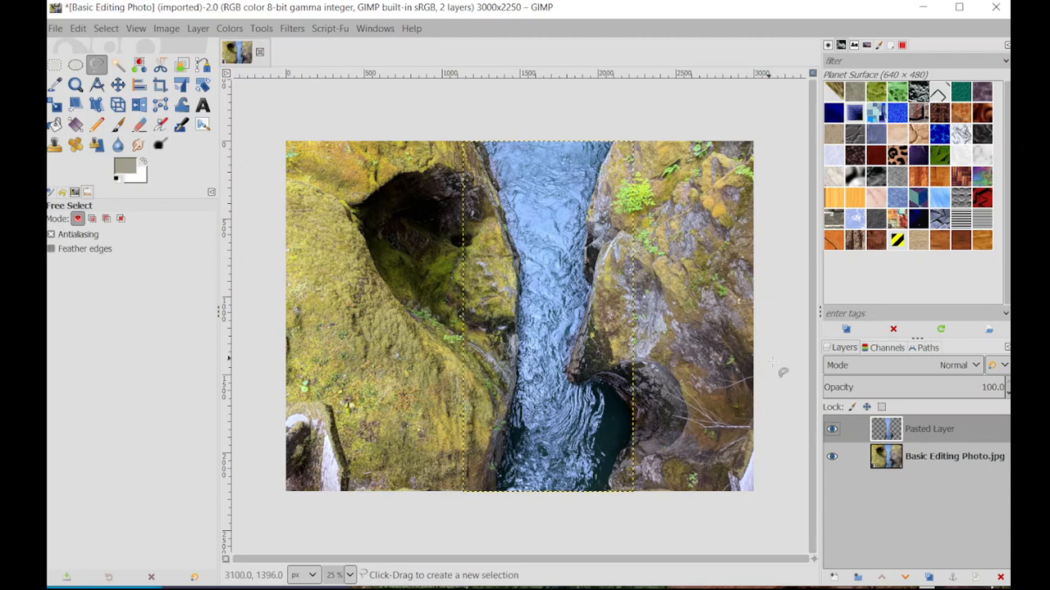
Step: Apply Color Temperature to the pasted river layer with an intended temperature of about 4223.6
{"action": "left_click", "coordinate": [229, 28]}
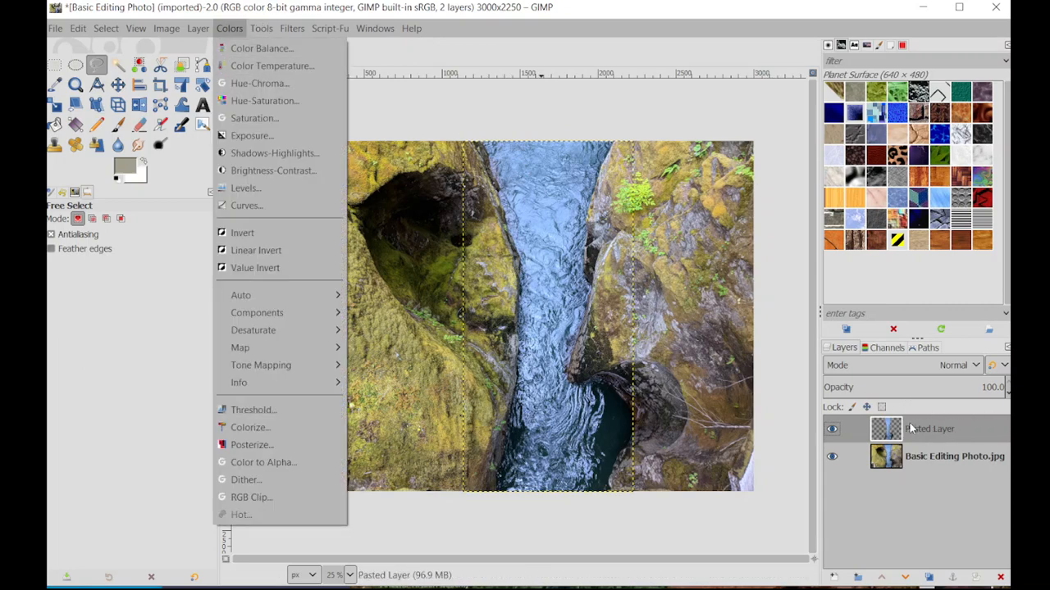
{"action": "left_click", "coordinate": [263, 65]}
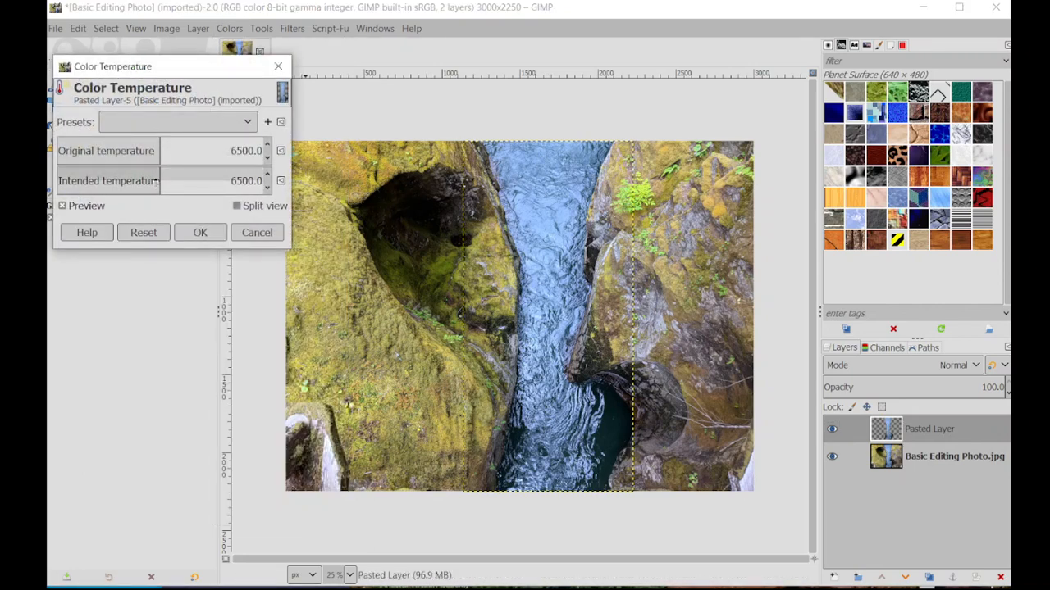
{"action": "left_click_drag", "start_coordinate": [159, 181], "coordinate": [116, 173]}
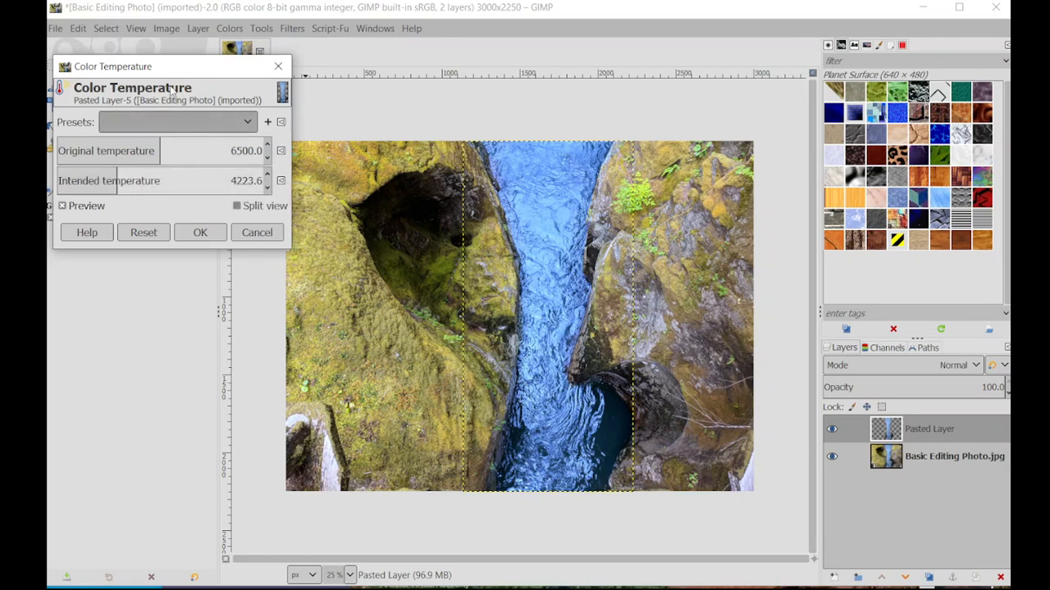
{"action": "left_click", "coordinate": [199, 233]}
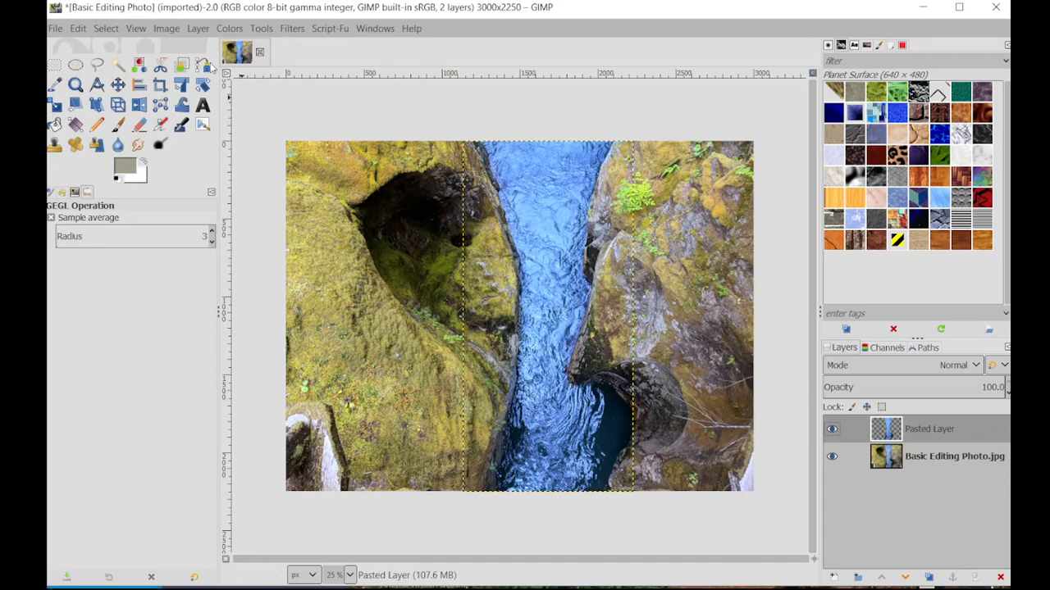
Step: Apply Hue-Saturation to the pasted river layer with hue about -1.1, lightness about -22.6 and saturation about -22
{"action": "left_click", "coordinate": [230, 28]}
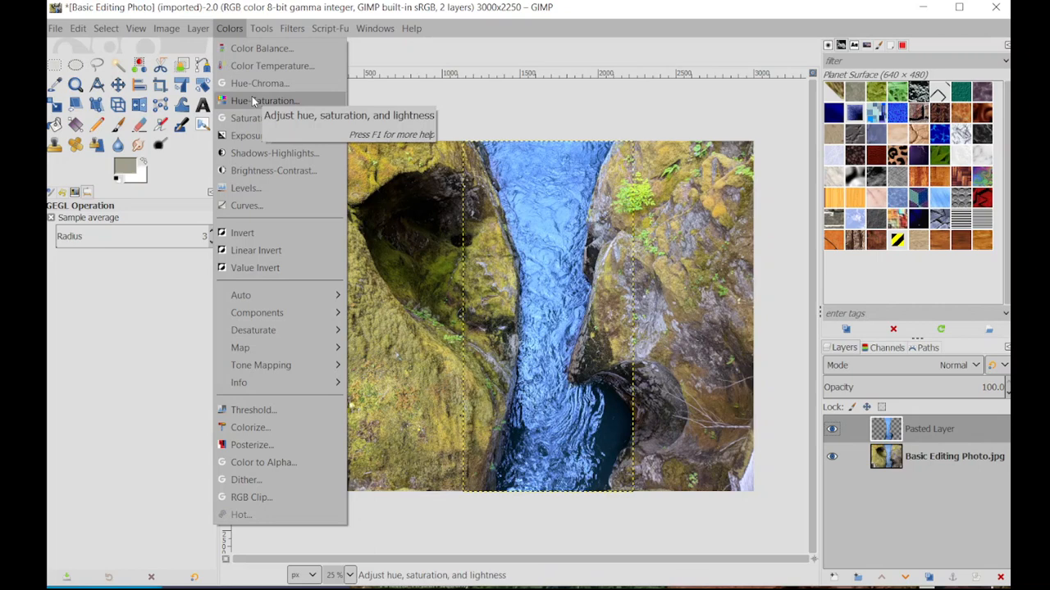
{"action": "left_click", "coordinate": [295, 103]}
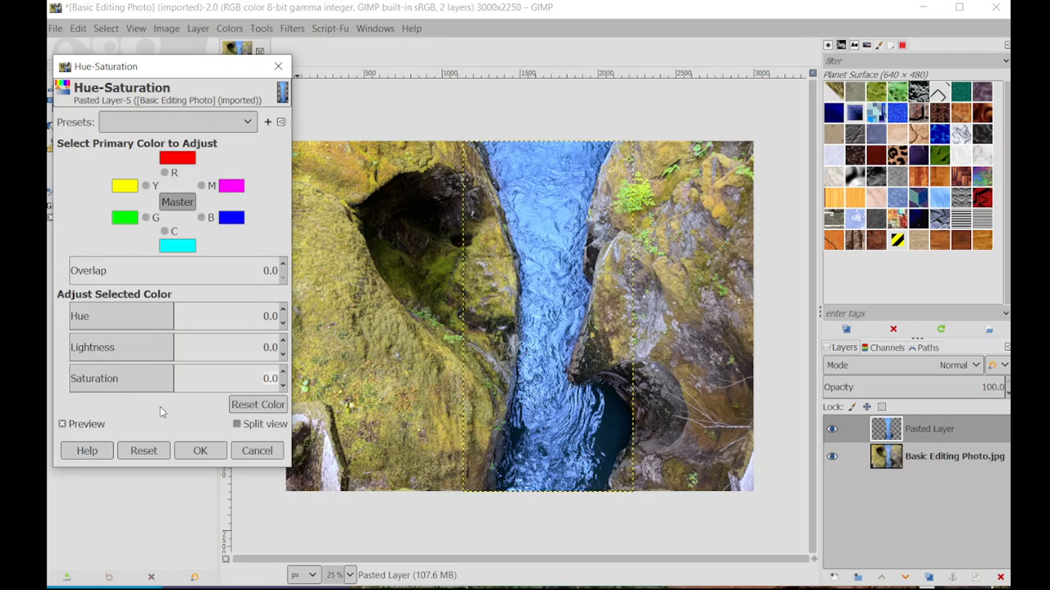
{"action": "left_click_drag", "start_coordinate": [171, 378], "coordinate": [150, 371]}
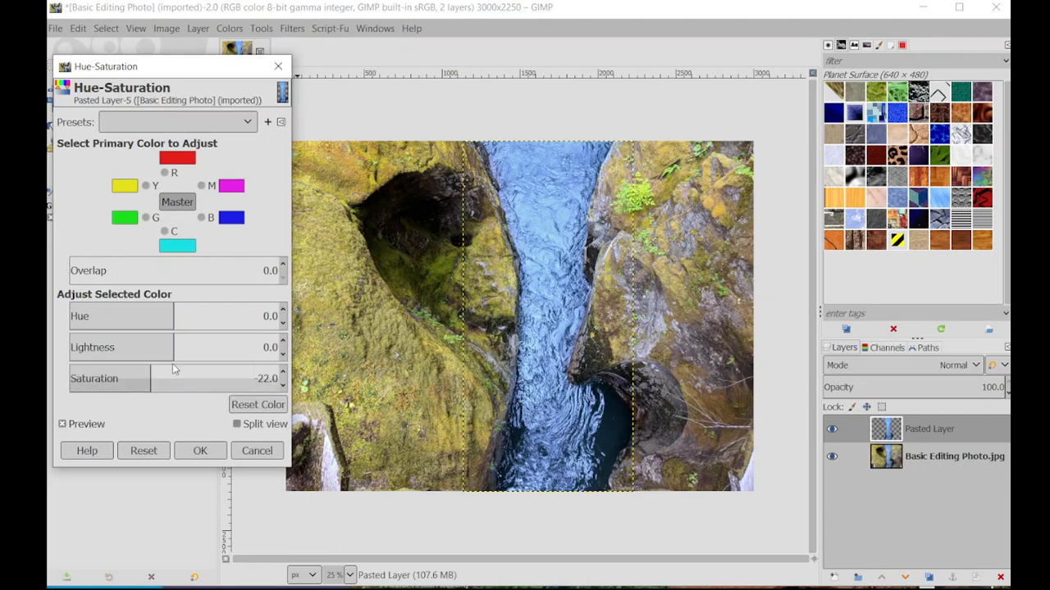
{"action": "left_click_drag", "start_coordinate": [171, 312], "coordinate": [150, 340]}
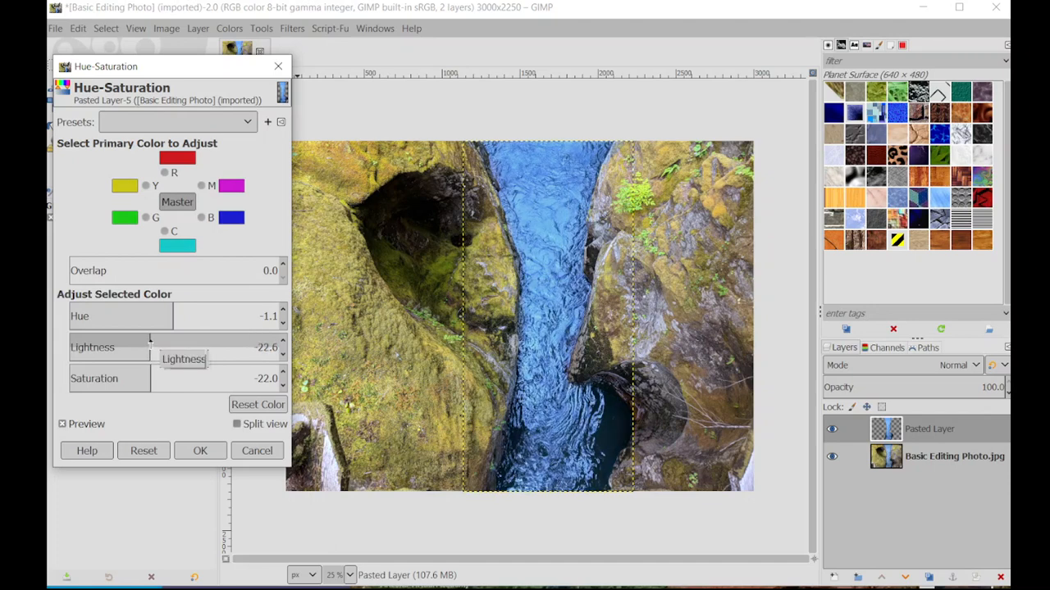
{"action": "left_click", "coordinate": [200, 450]}
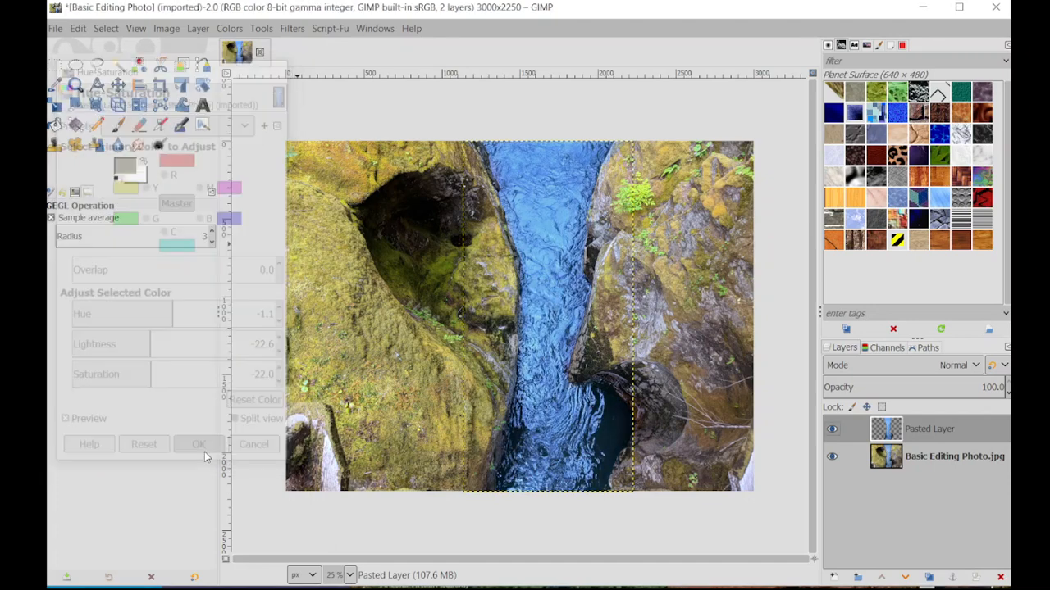
Step: Compare the river before and after its colour edits by repeatedly hiding and showing the pasted layer
{"action": "left_click", "coordinate": [833, 429]}
{"action": "left_click", "coordinate": [833, 429]}
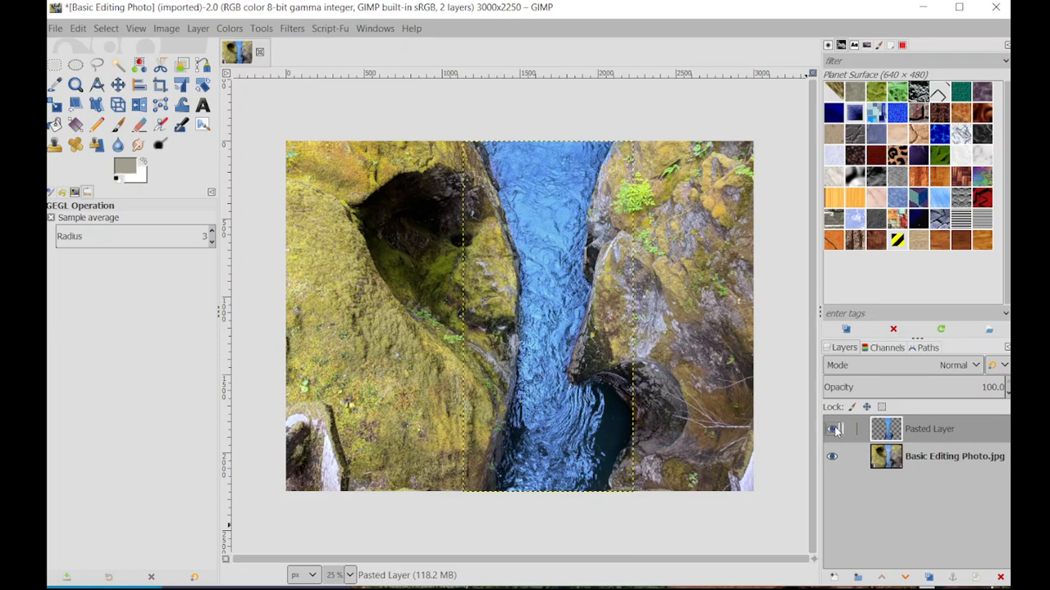
{"action": "left_click", "coordinate": [833, 429]}
{"action": "left_click", "coordinate": [833, 429]}
{"action": "left_click", "coordinate": [833, 429]}
{"action": "left_click", "coordinate": [833, 429]}
Step: Make the Basic Editing Photo.jpg layer active, and hide and reshow the pasted river layer for comparison
{"action": "left_click", "coordinate": [106, 28]}
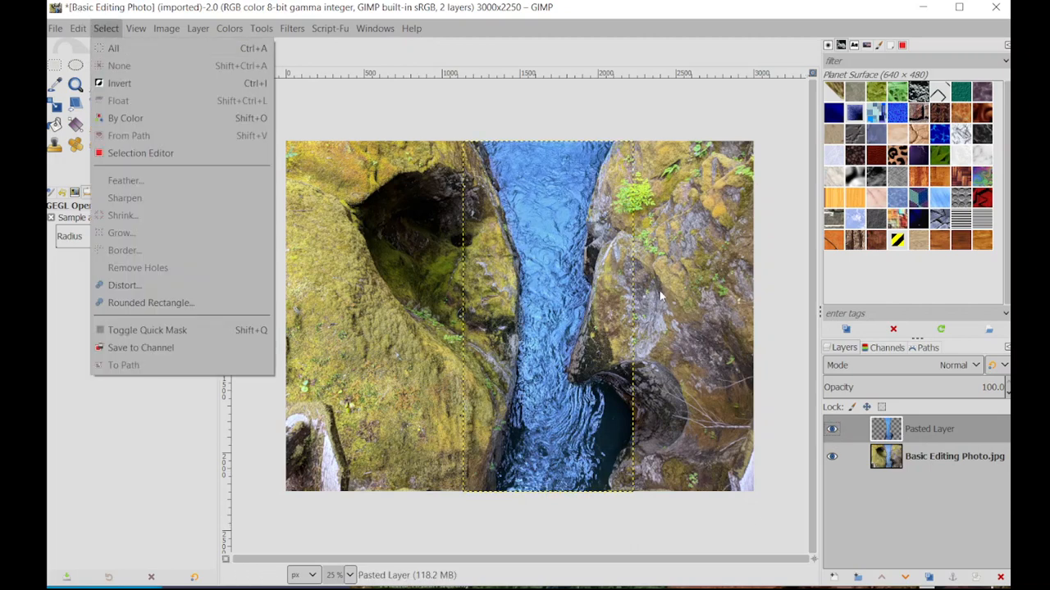
{"action": "left_click", "coordinate": [953, 456]}
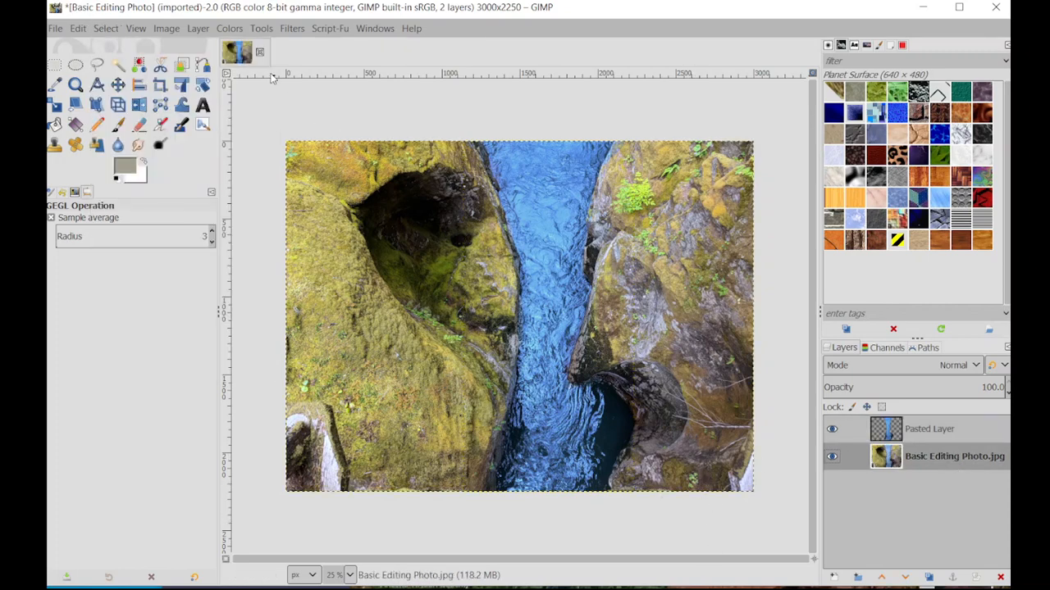
{"action": "left_click", "coordinate": [231, 28]}
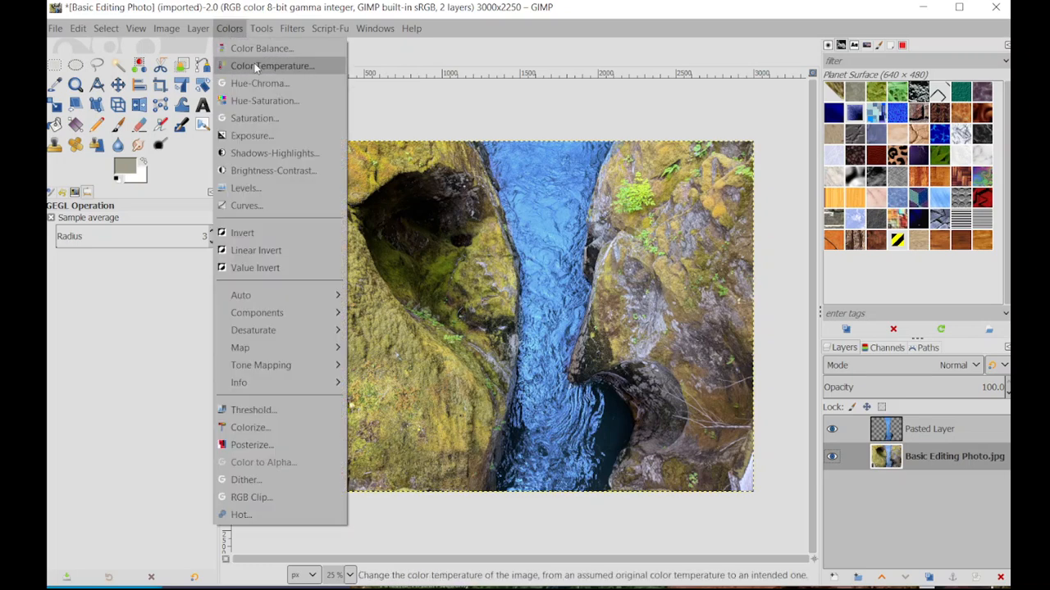
{"action": "left_click", "coordinate": [615, 95]}
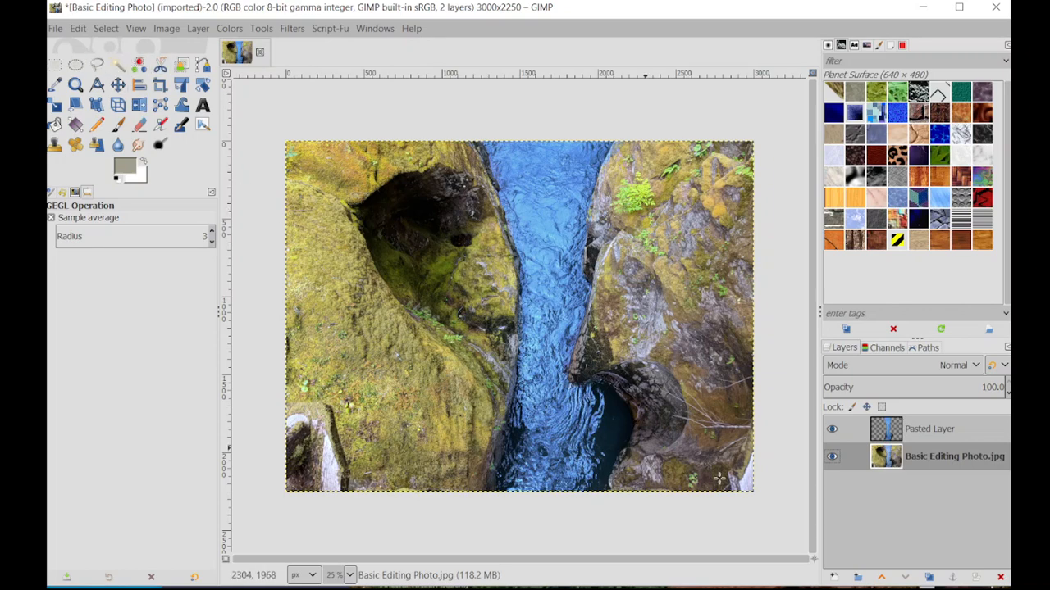
{"action": "left_click", "coordinate": [831, 430]}
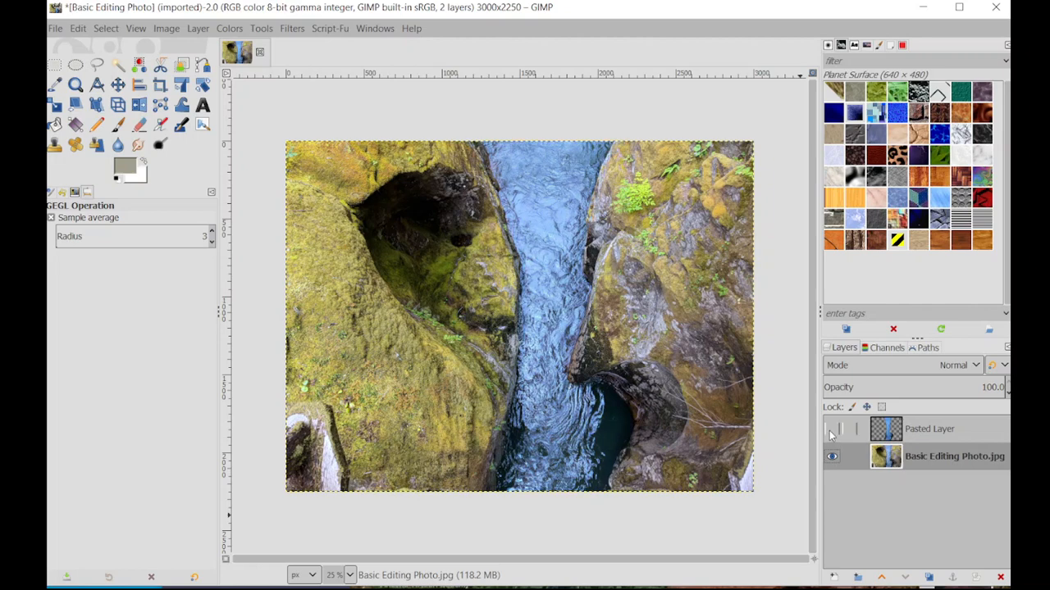
{"action": "left_click", "coordinate": [831, 429]}
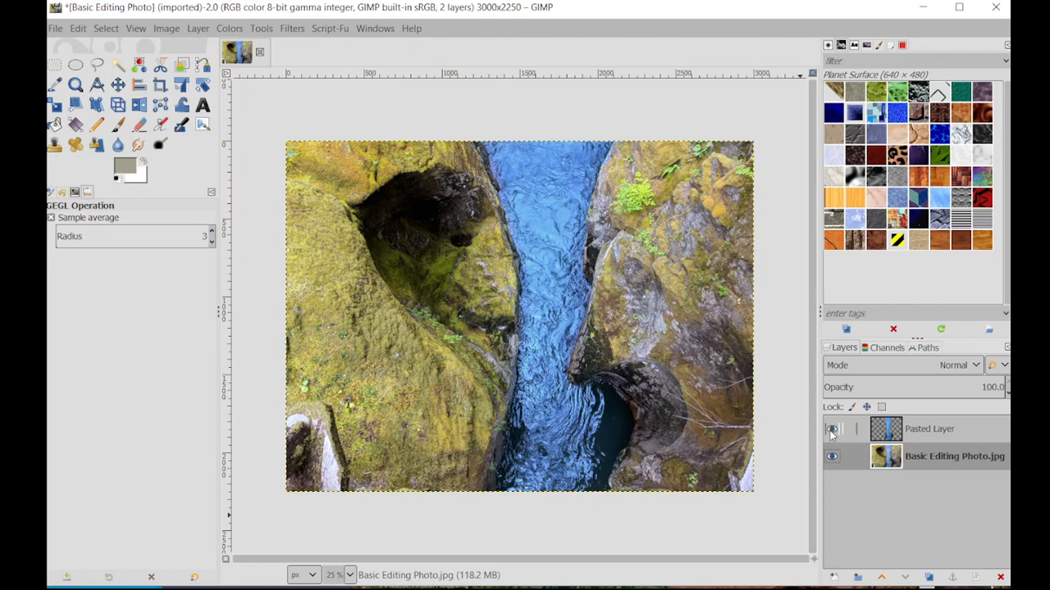